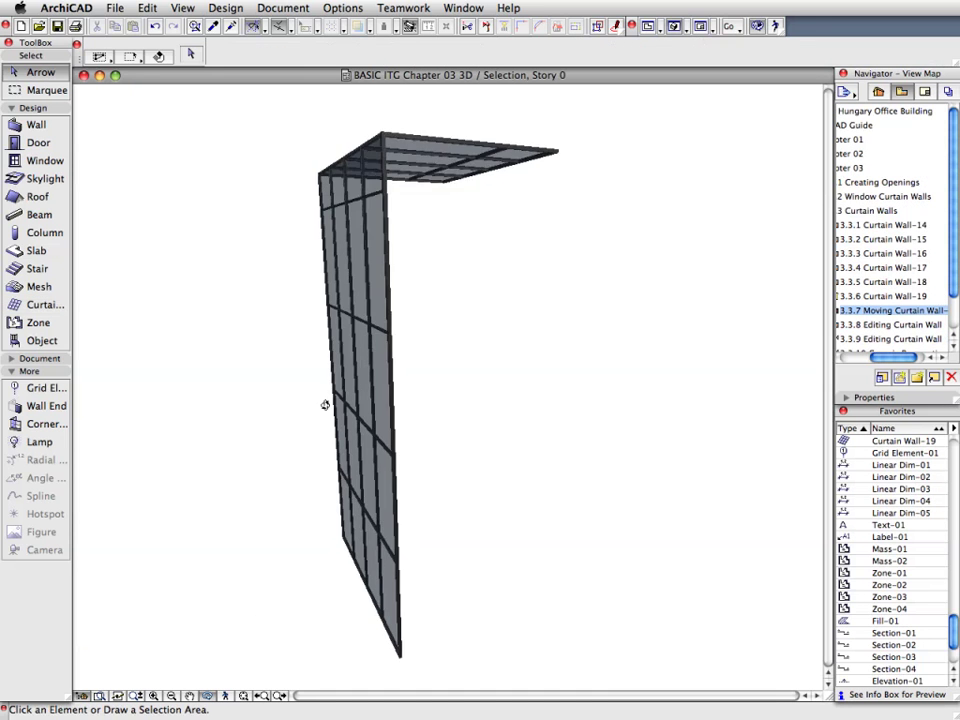
Make the two narrow right-hand curtain wall panels CW Window-01 windows and exit curtain wall editing
middle_click_drag(326, 403, 351, 463, "shift")
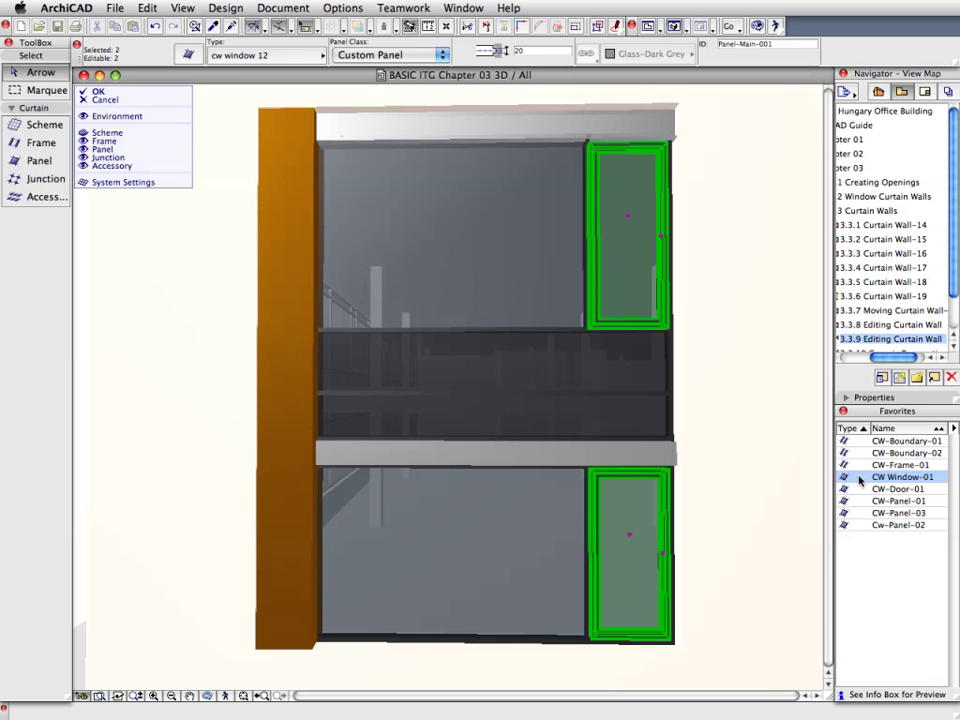
double_click(860, 480)
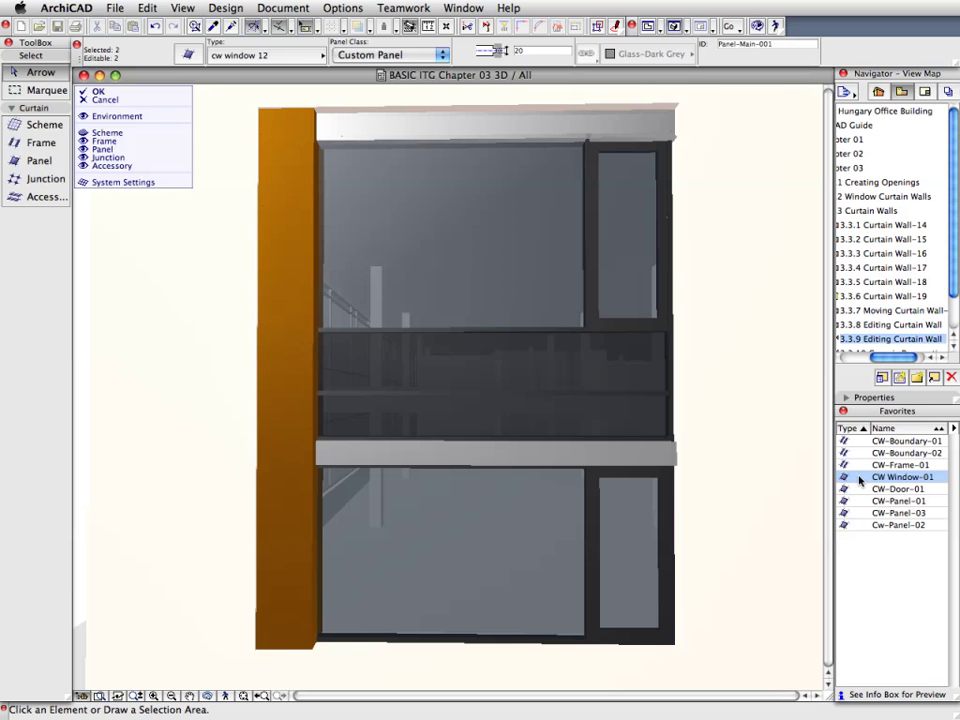
left_click(94, 92)
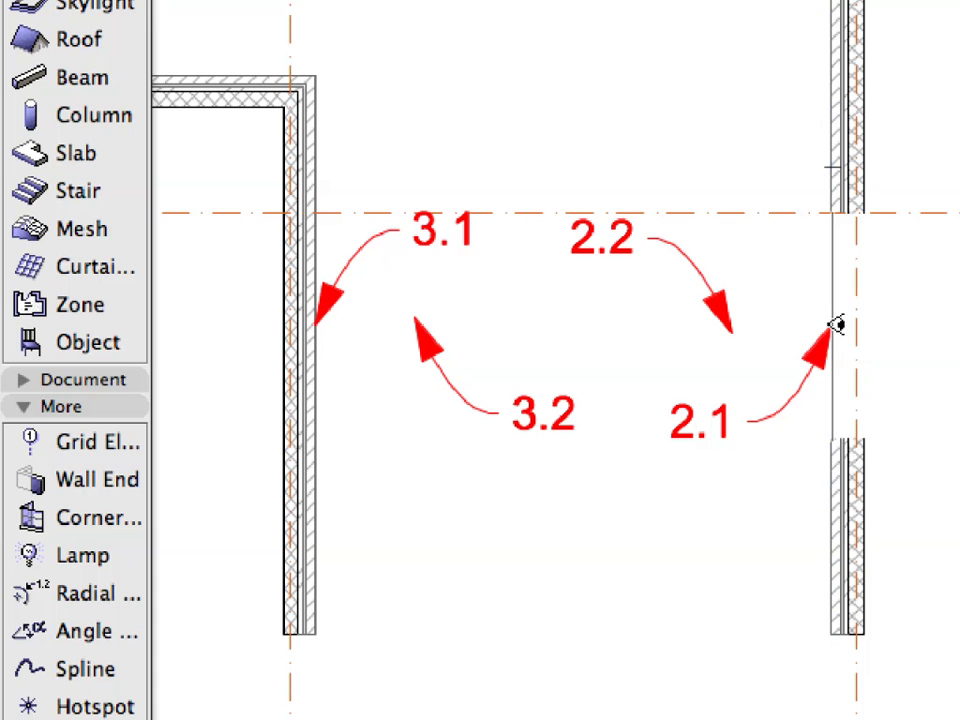
Set the right wall opening's side and add a window opening to the left wall
left_click(760, 323)
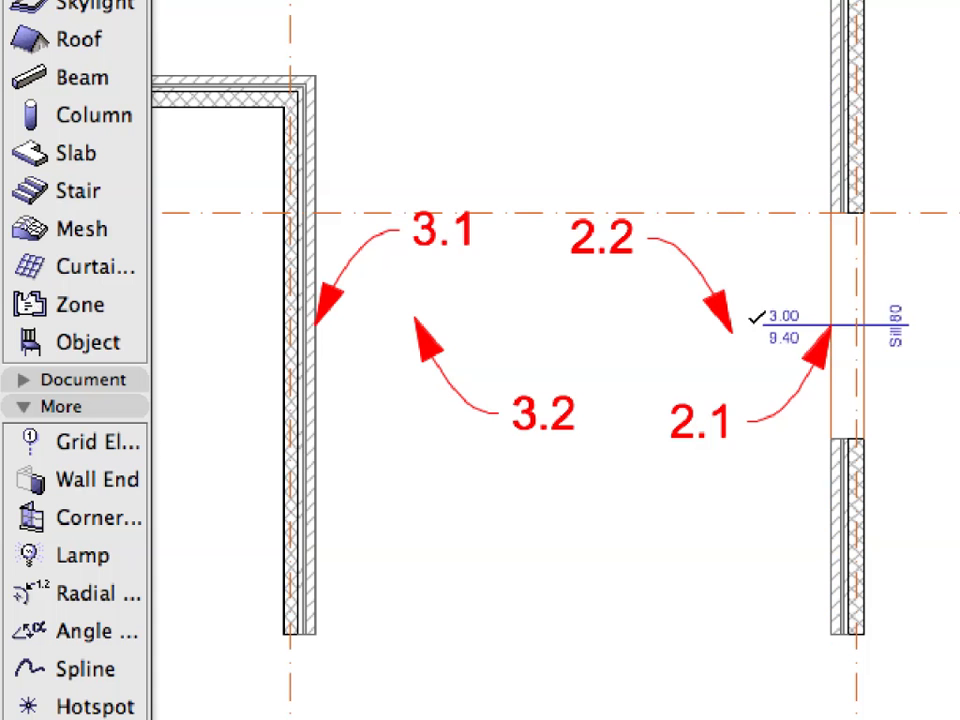
left_click(316, 335)
left_click(467, 332)
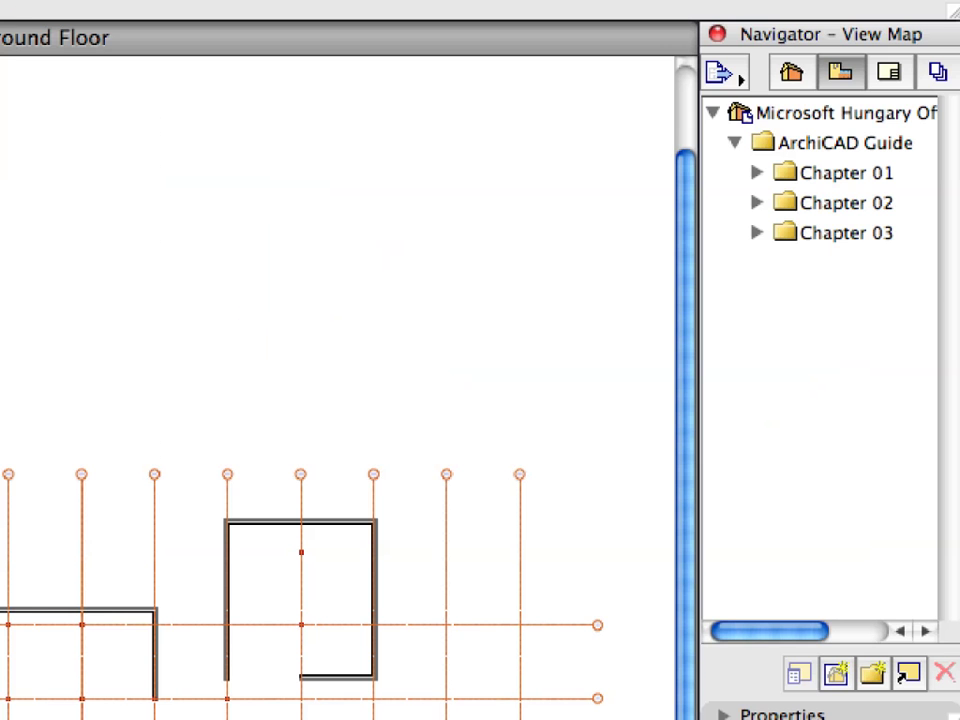
Open the 3.1.1 Empty Window-01 view from Chapter 03 > 3.1 Creating Openings
left_click(782, 240)
left_click(758, 234)
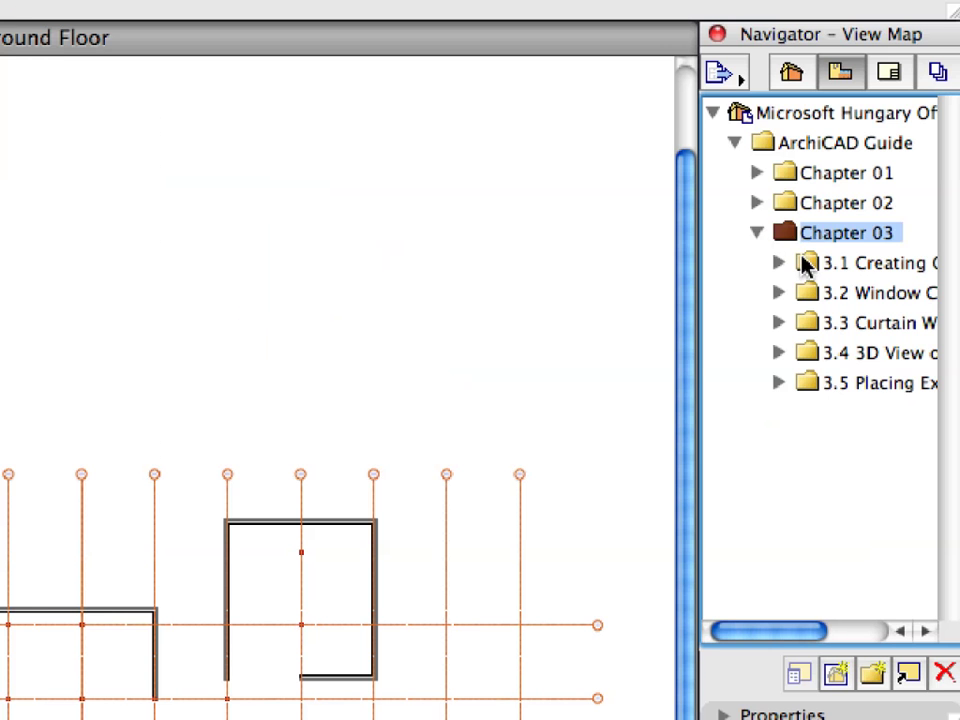
left_click(805, 262)
left_click(778, 262)
left_click(776, 298)
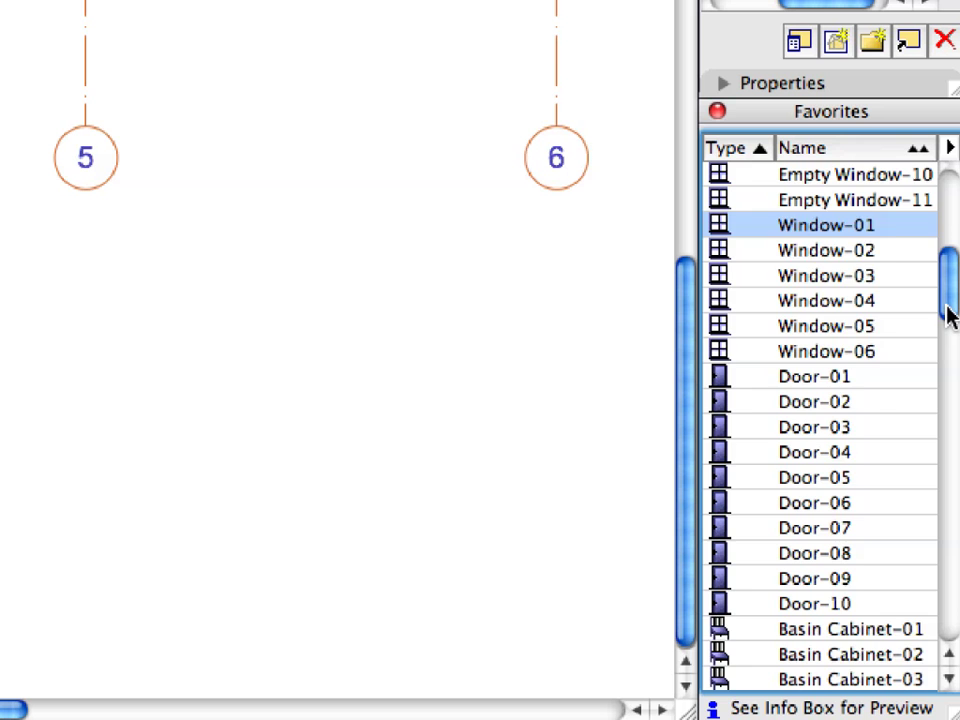
left_click_drag(945, 315, 949, 276)
Place an Empty Window-01 opening, sill 80, at point 1.1 between grid lines 4 and 5
left_click(773, 209)
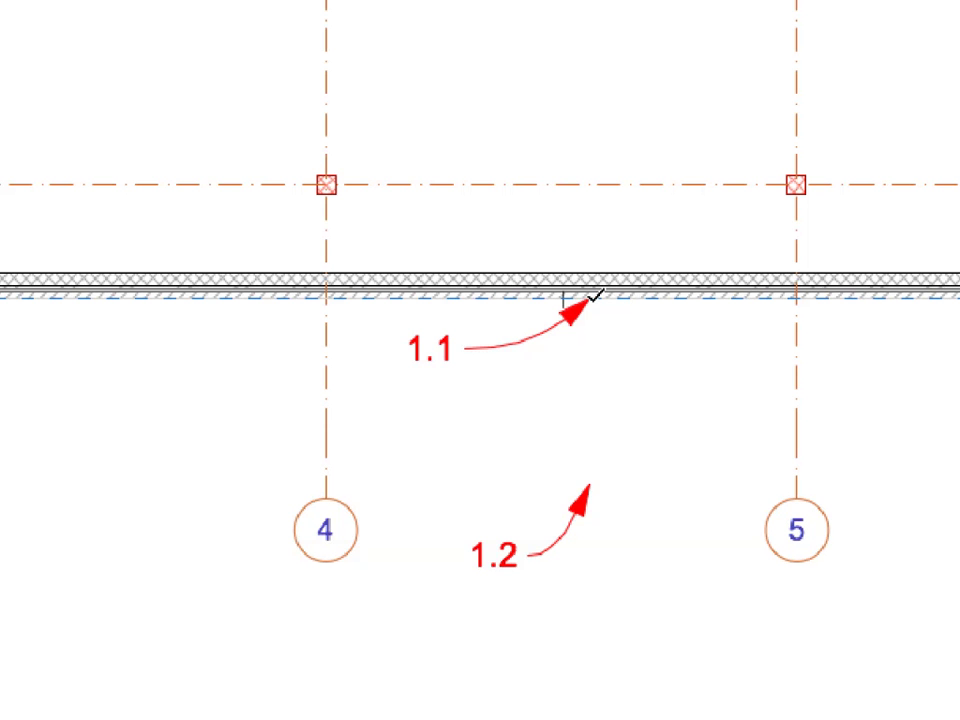
left_click(597, 295)
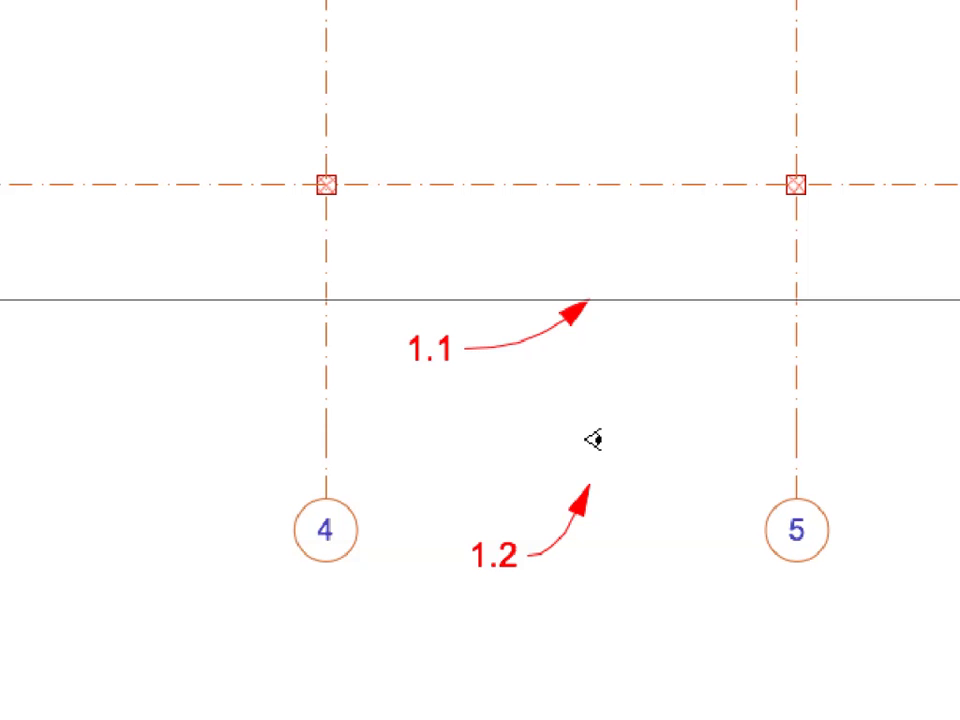
left_click(592, 440)
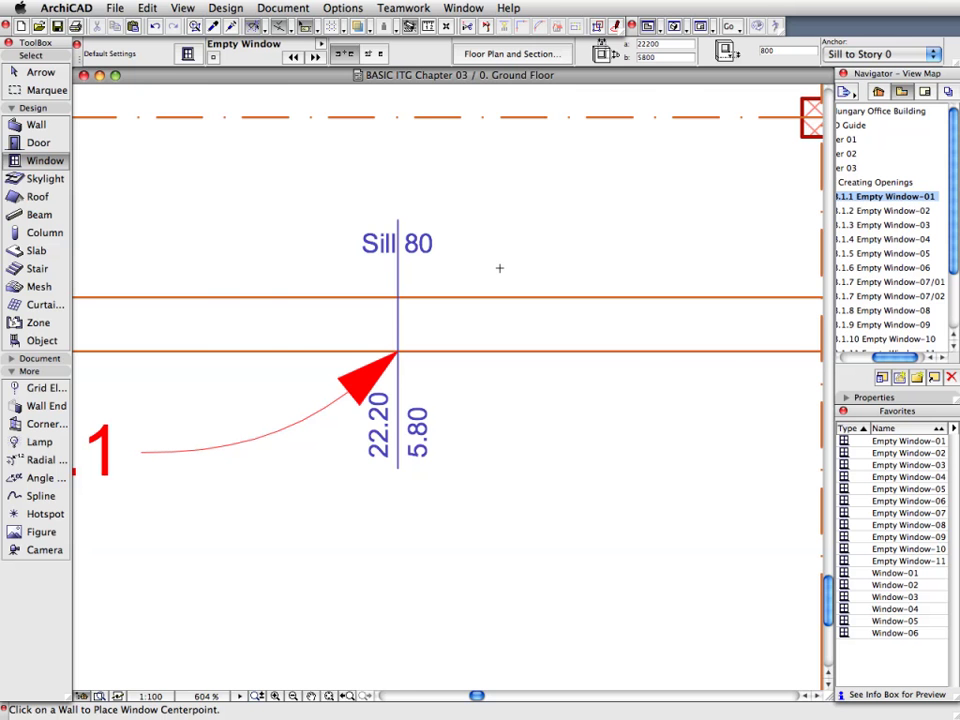
Go up one story to the 1. First Floor plan via View > Navigate > Stories
left_click(182, 8)
mouse_move(297, 28)
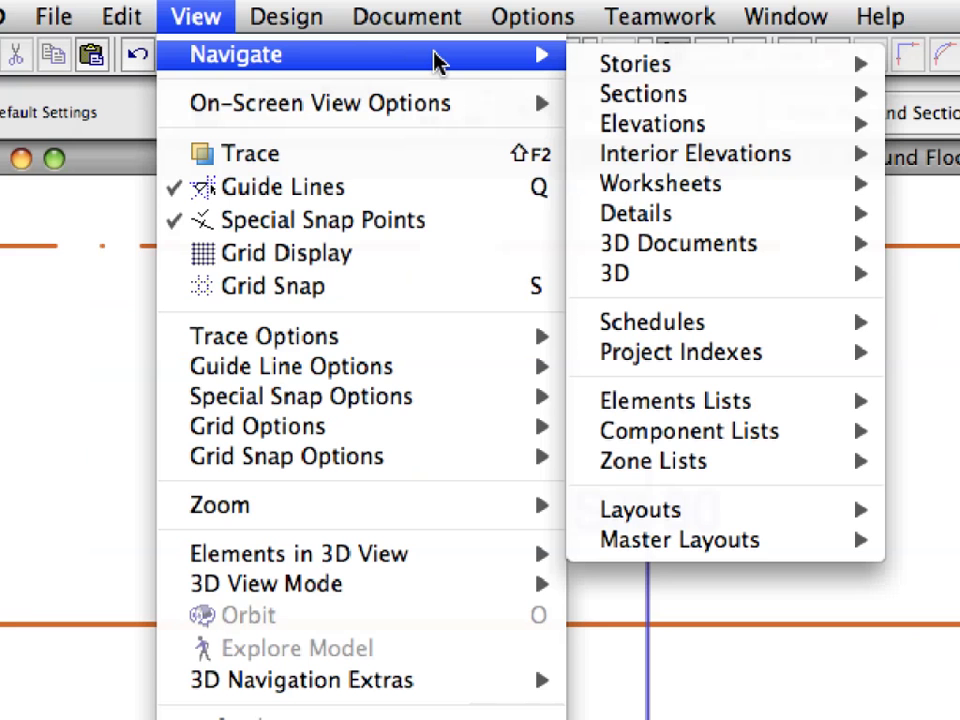
mouse_move(615, 64)
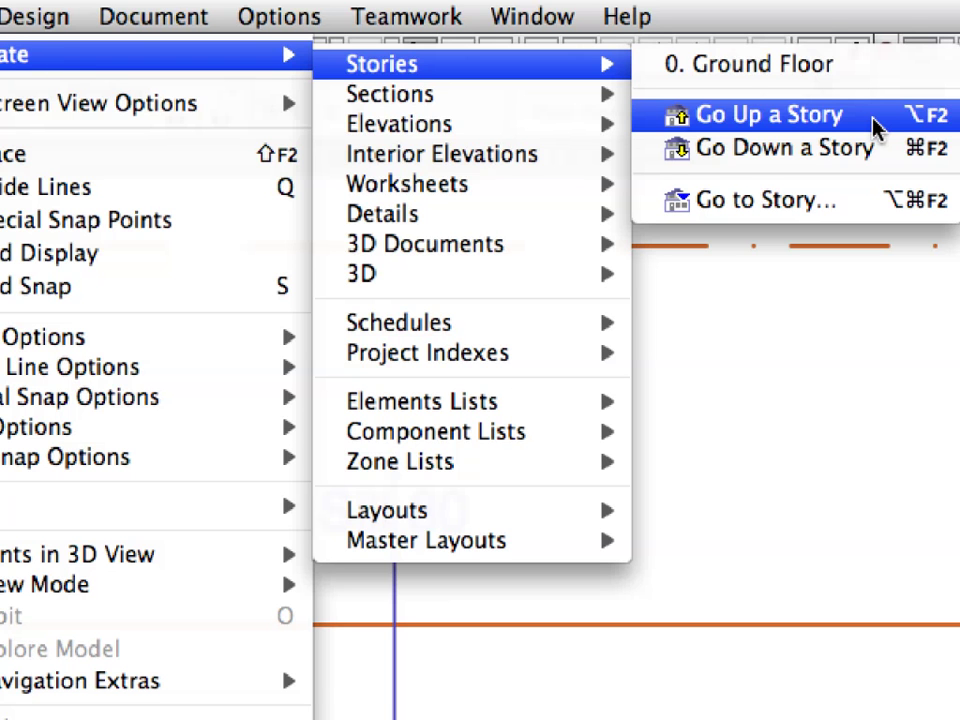
left_click(876, 128)
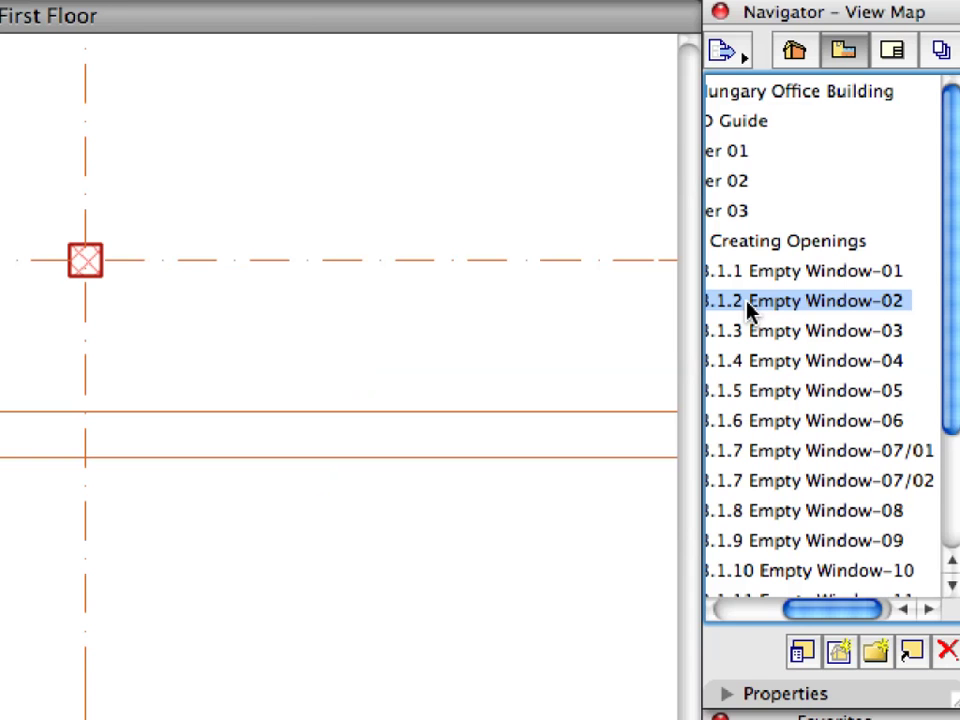
Open view 3.1.2 and place an Empty Window-02 opening, sill 80, in the grid line 9 wall
double_click(752, 302)
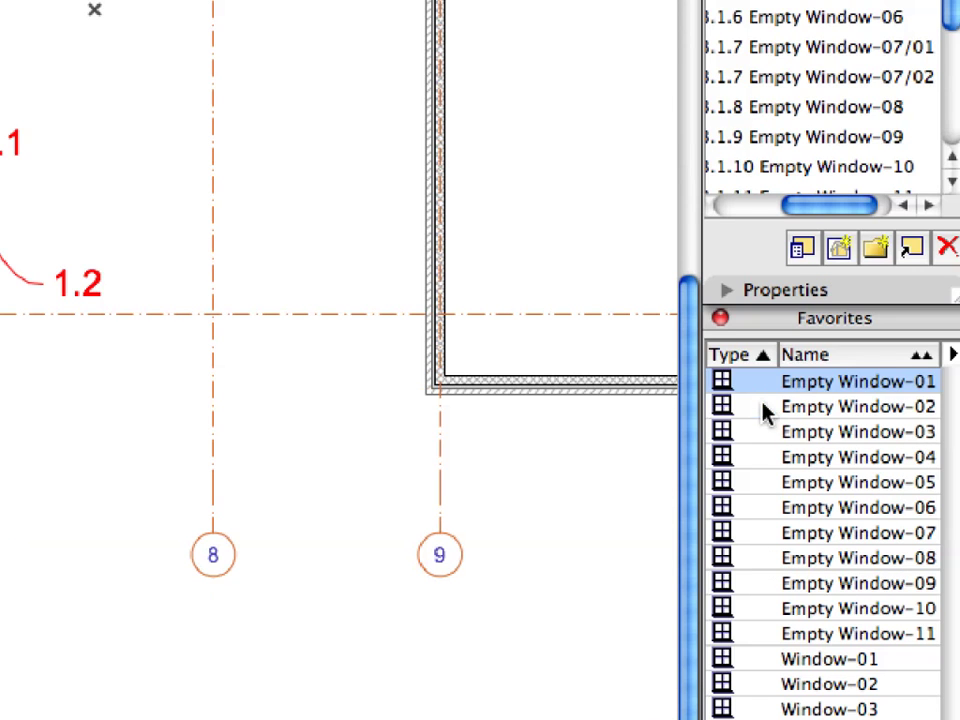
left_click(757, 410)
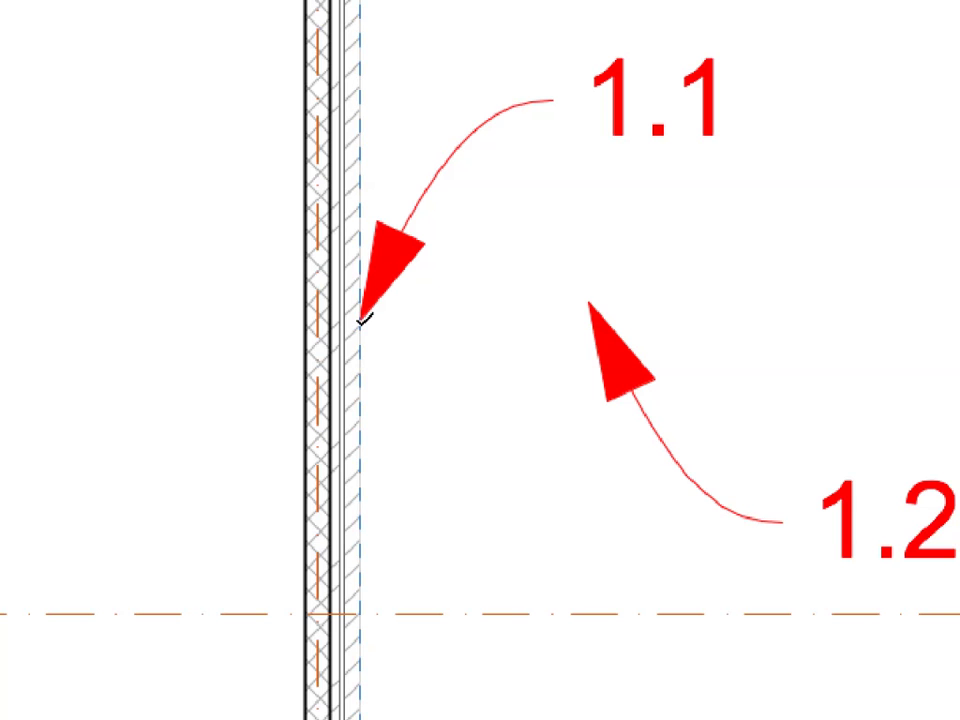
left_click(361, 320)
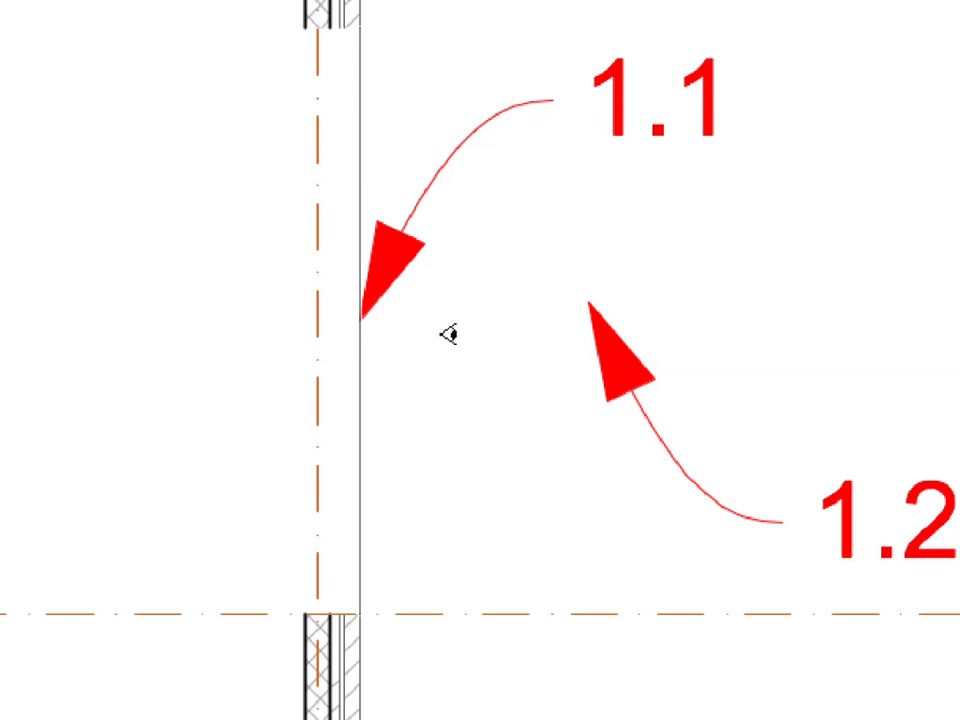
left_click(519, 332)
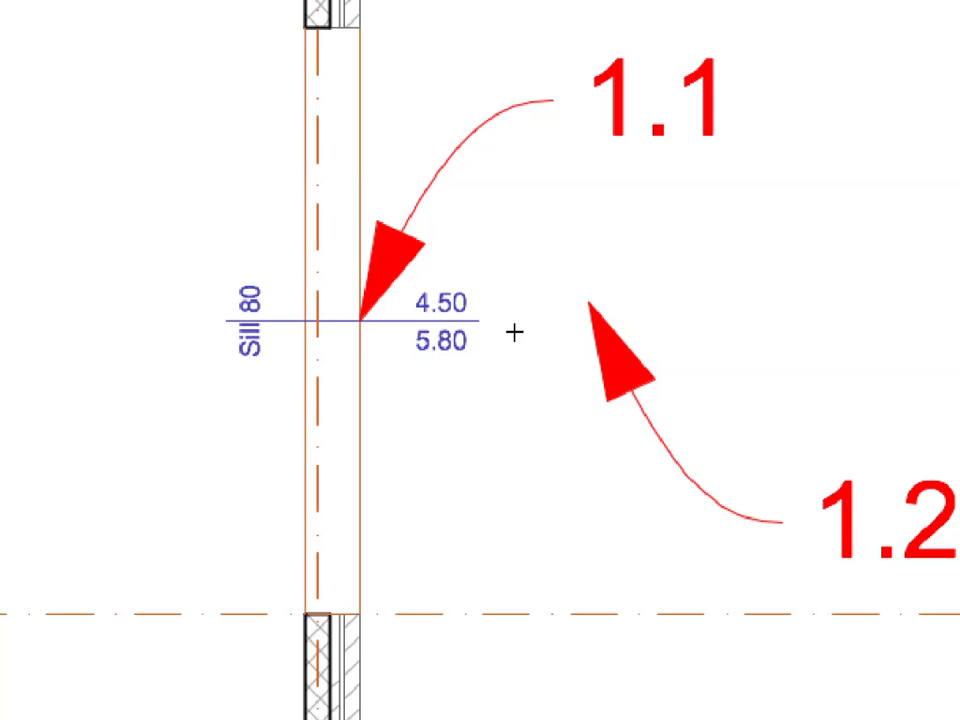
Open view 3.1.3 and place an Empty Window-03 opening, sill 80, in its wall
left_click(806, 332)
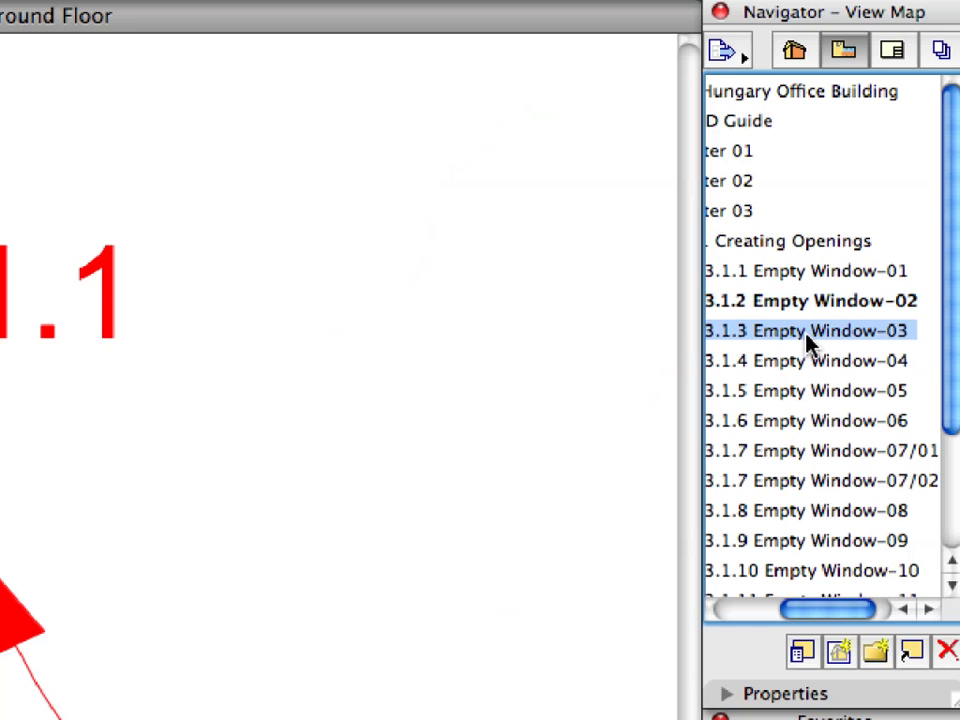
double_click(807, 340)
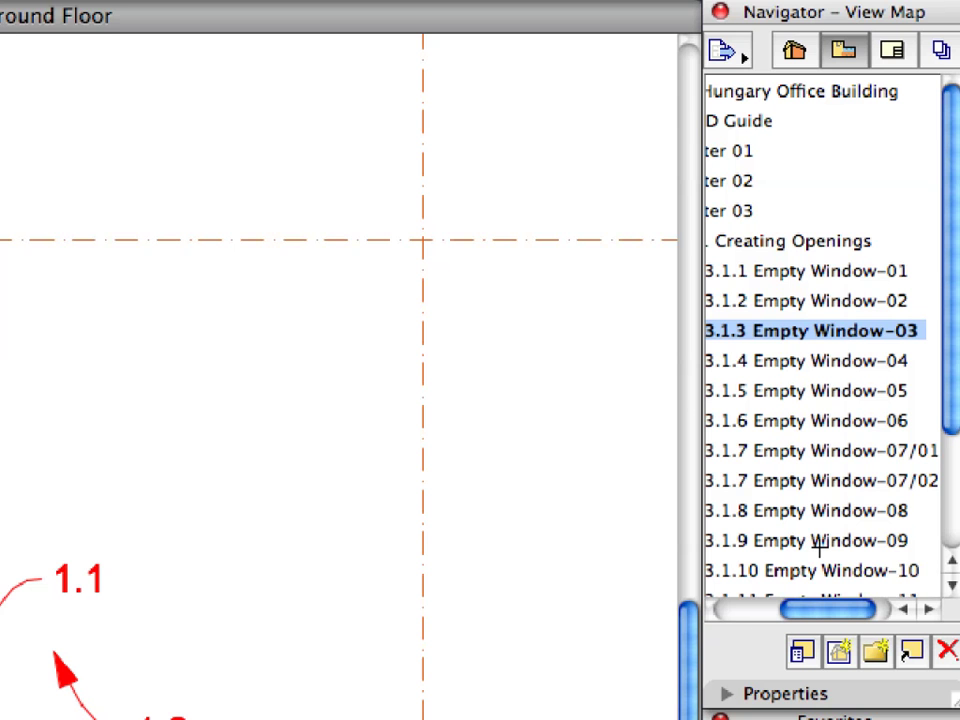
left_click(781, 246)
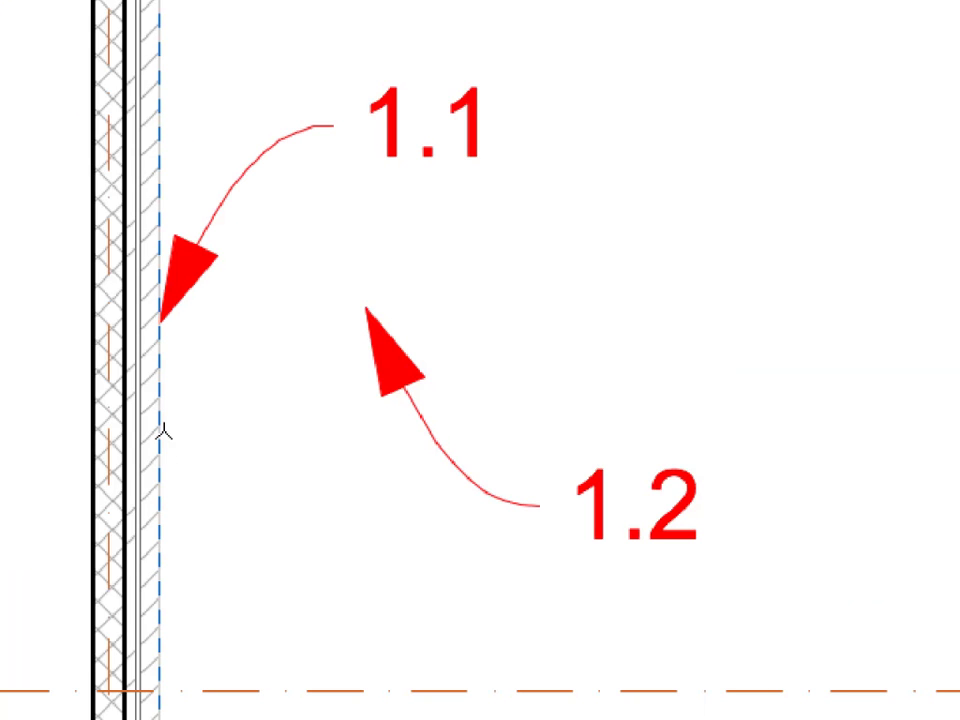
left_click(160, 321)
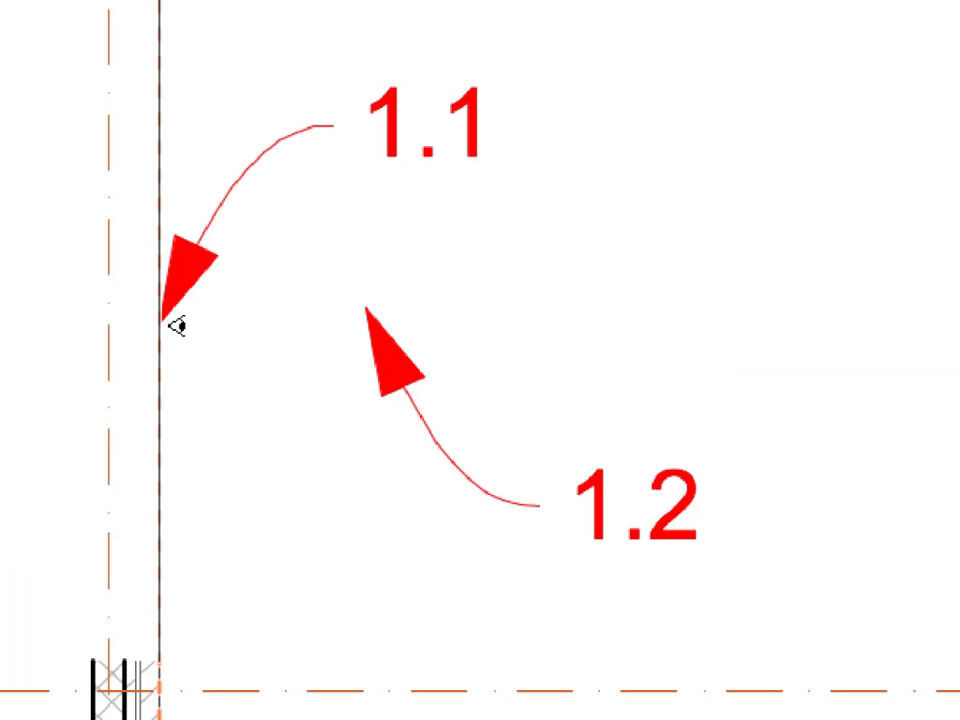
left_click(297, 329)
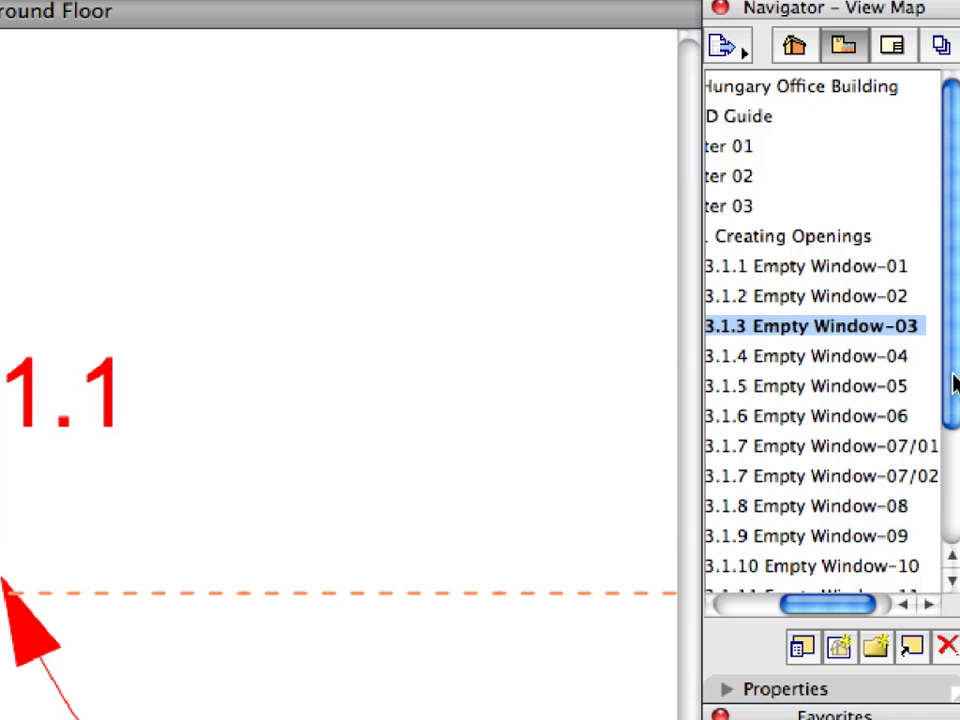
Switch to view 3.1.4 and place an Empty Window-04 opening in the vertical wall
left_click(882, 240)
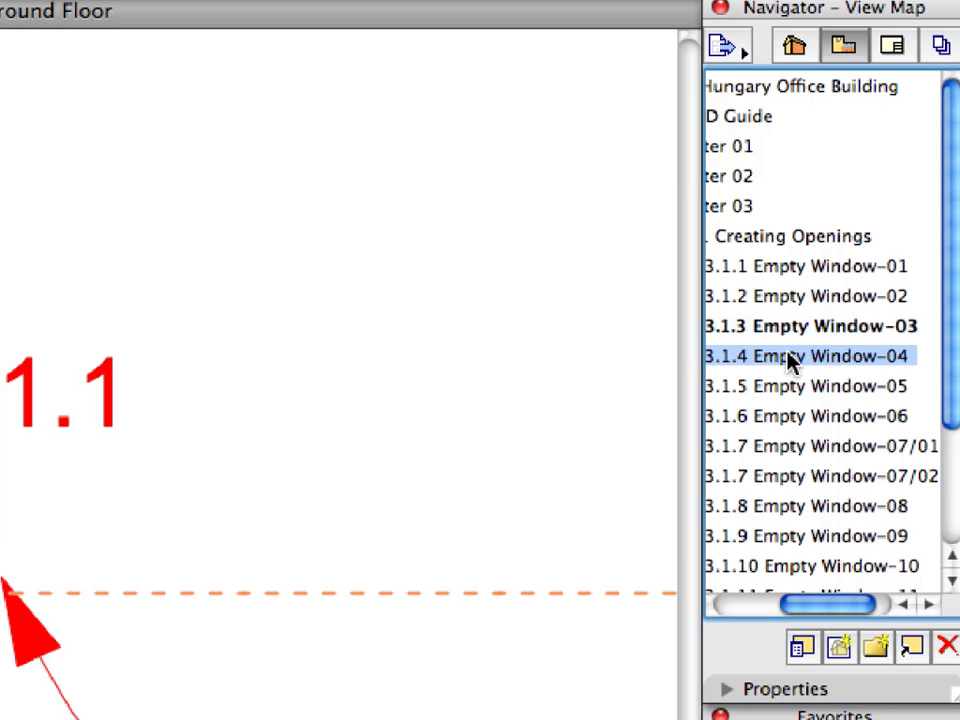
left_click(746, 419)
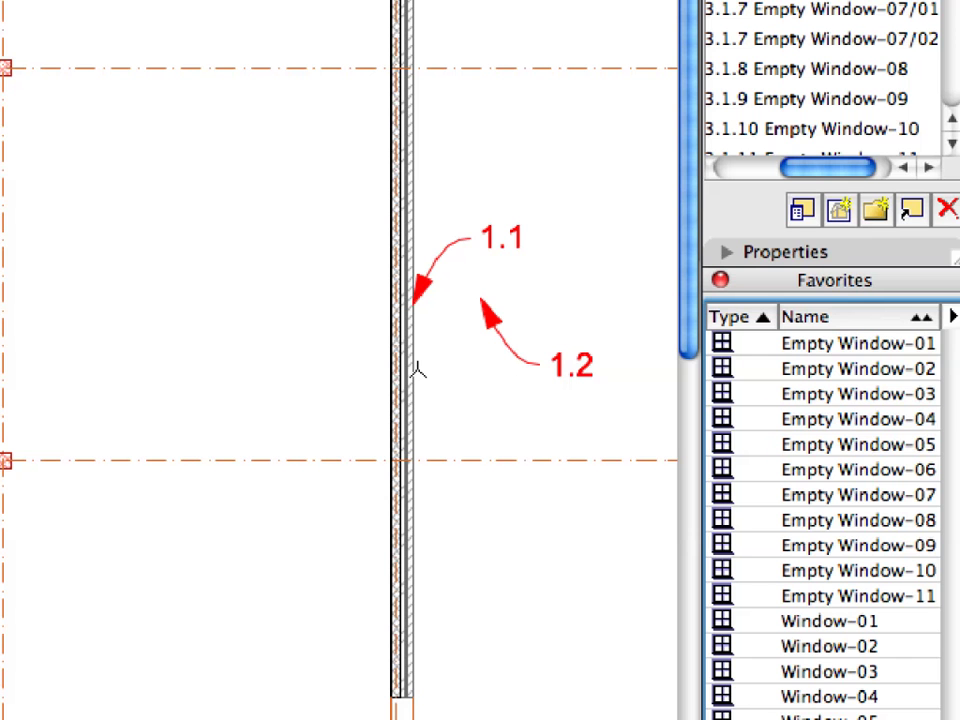
left_click(416, 303)
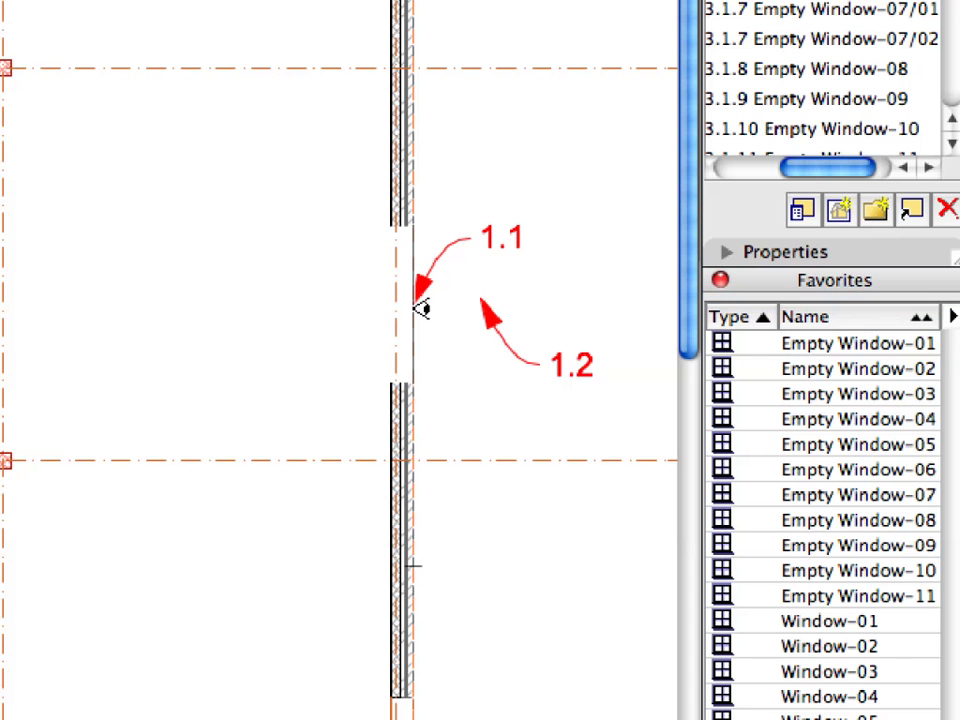
left_click(531, 314)
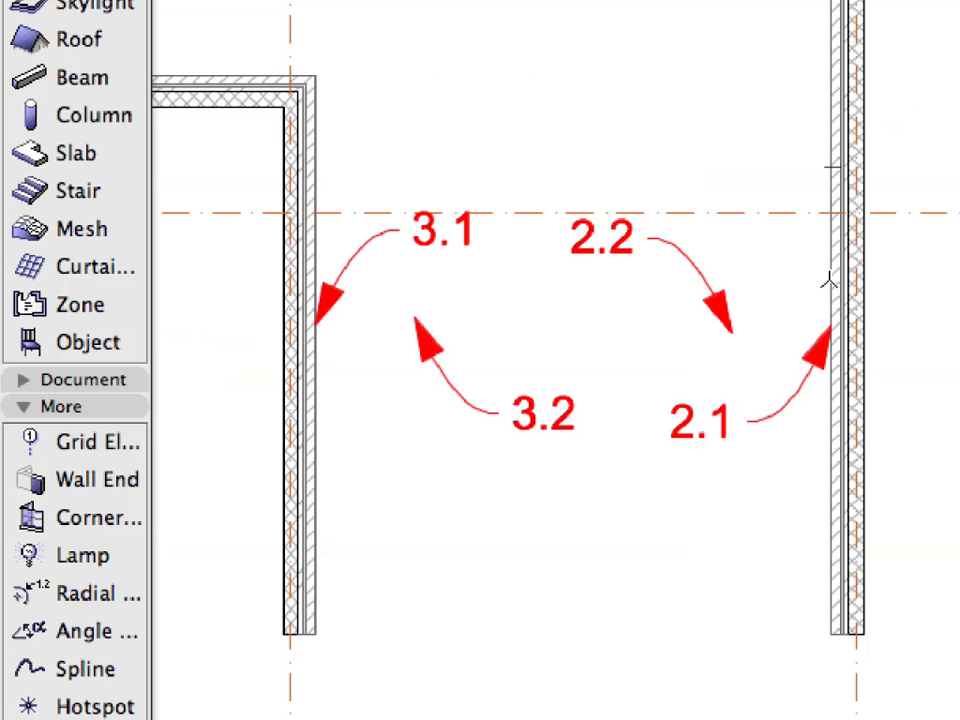
Add matching openings to the facing right and left walls, setting each one's side
left_click(830, 318)
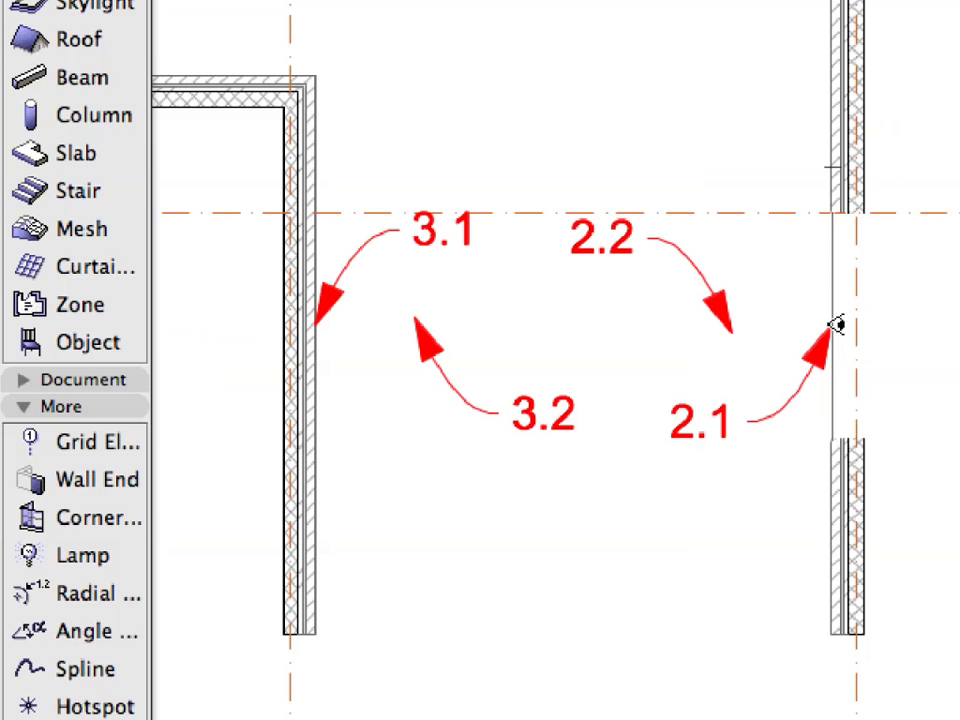
left_click(761, 326)
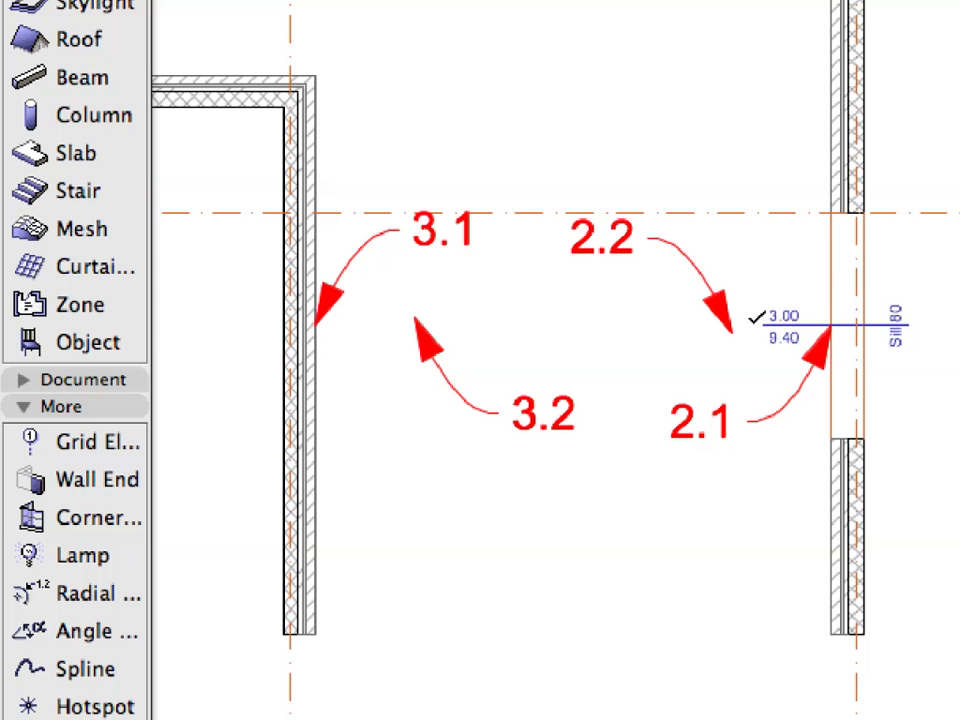
left_click(315, 355)
left_click(472, 331)
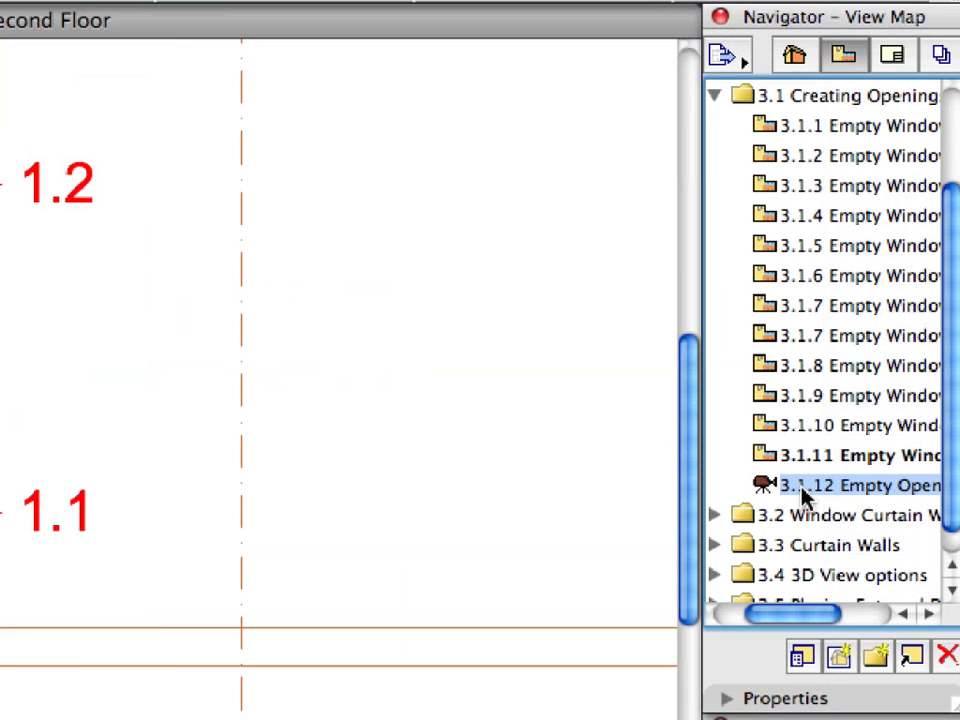
View the whole building in the 3.1.12 3D view, then return to the 2. Second Floor plan
double_click(804, 490)
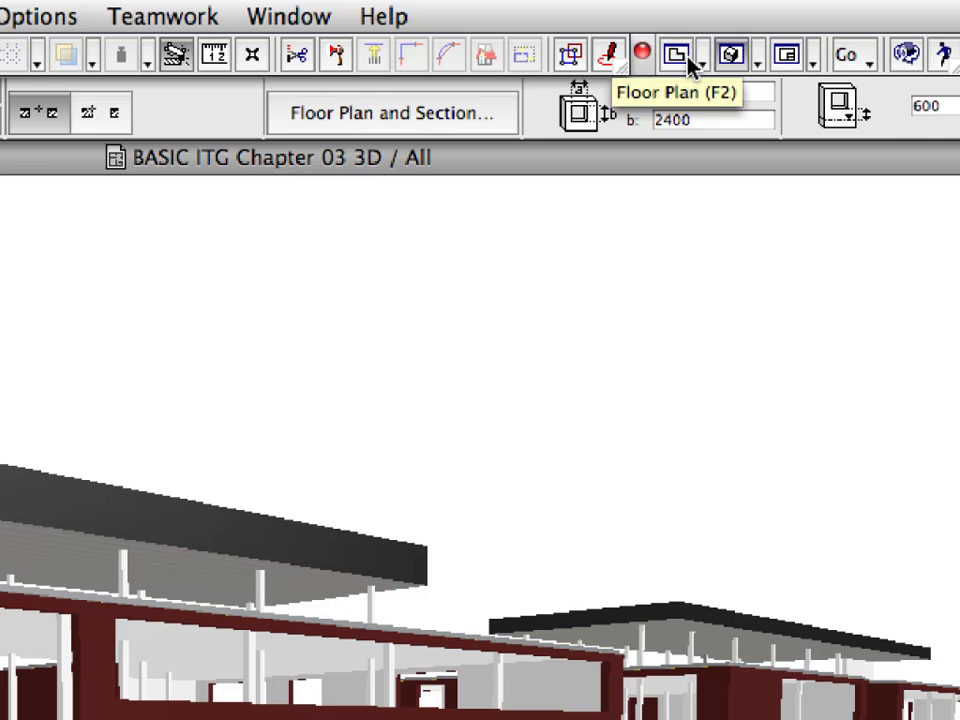
left_click(688, 62)
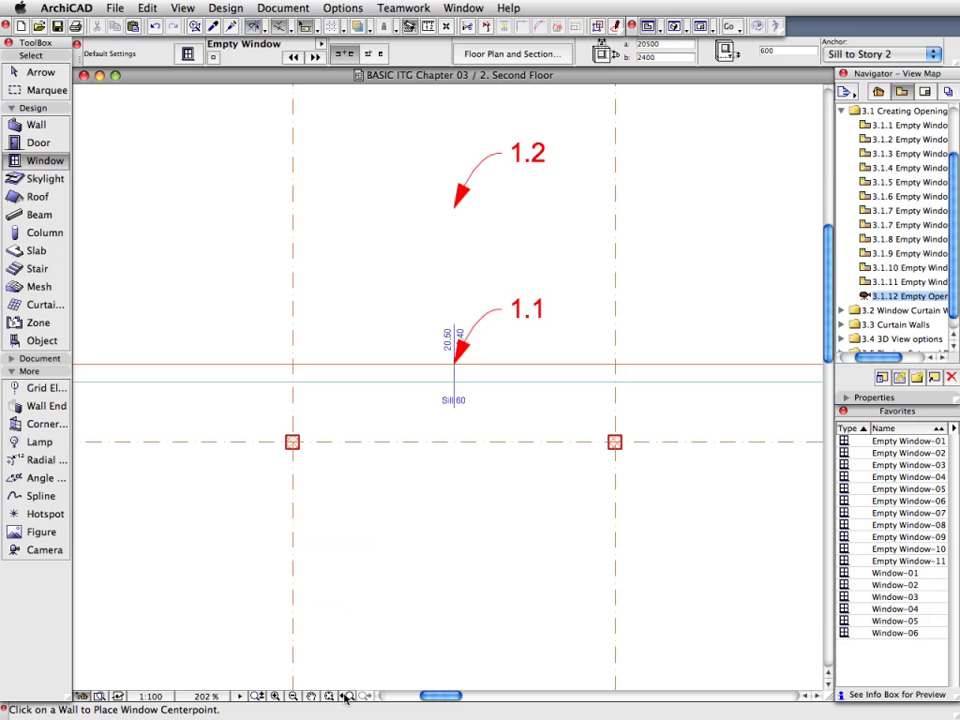